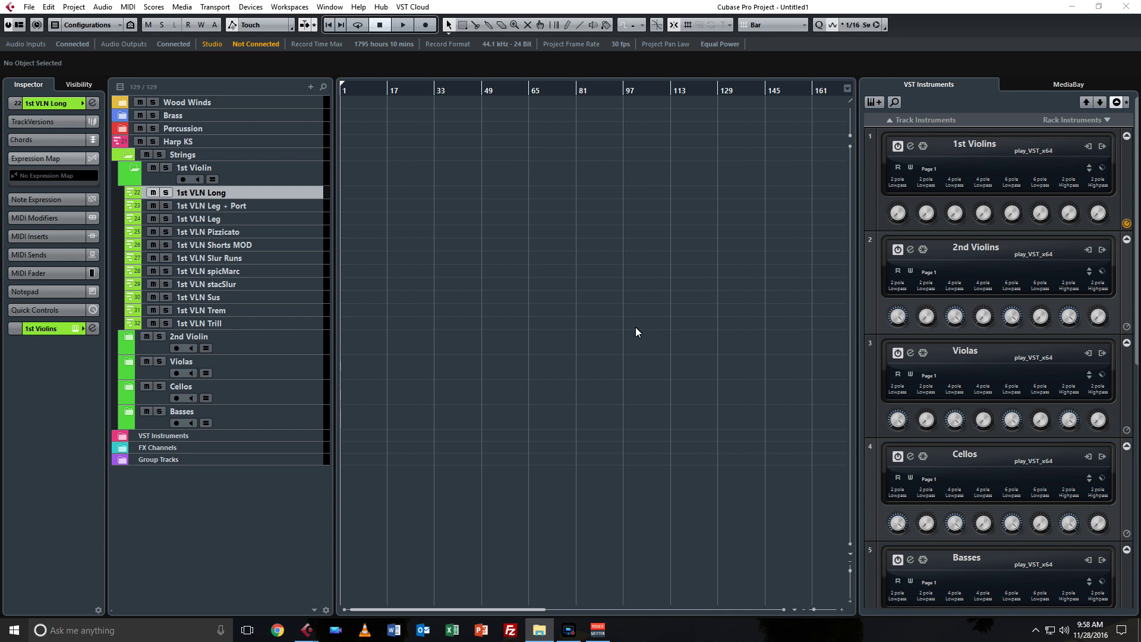
- Collapse the Strings folder, then expand it again to show the 1st Violin articulation tracks
click(123, 159)
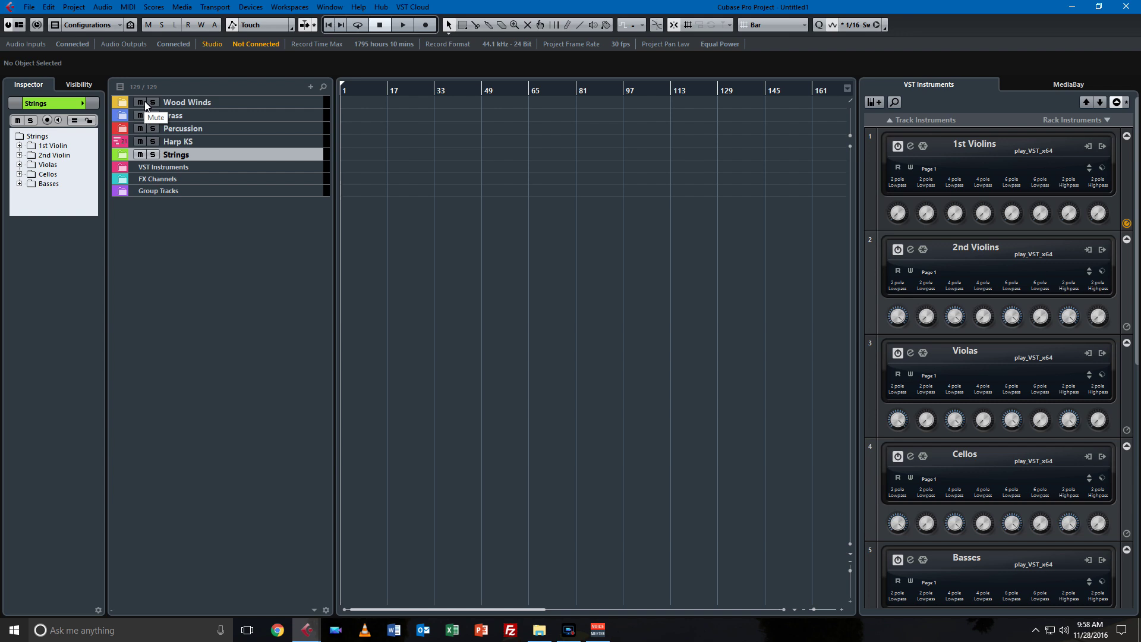
click(121, 156)
right_click(275, 192)
click(425, 169)
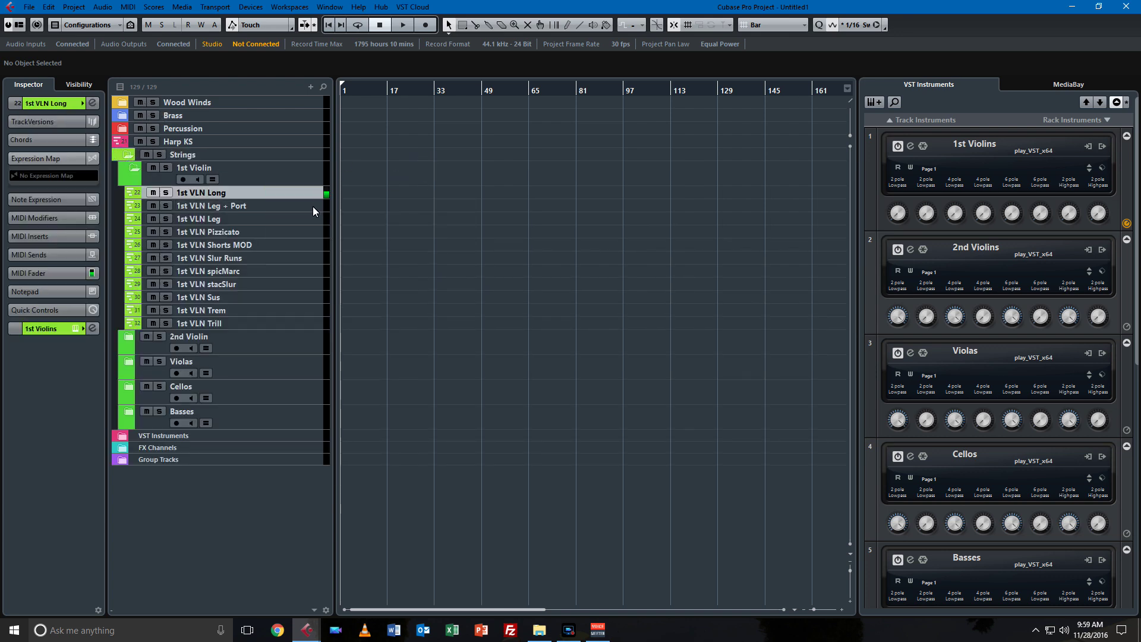
click(294, 231)
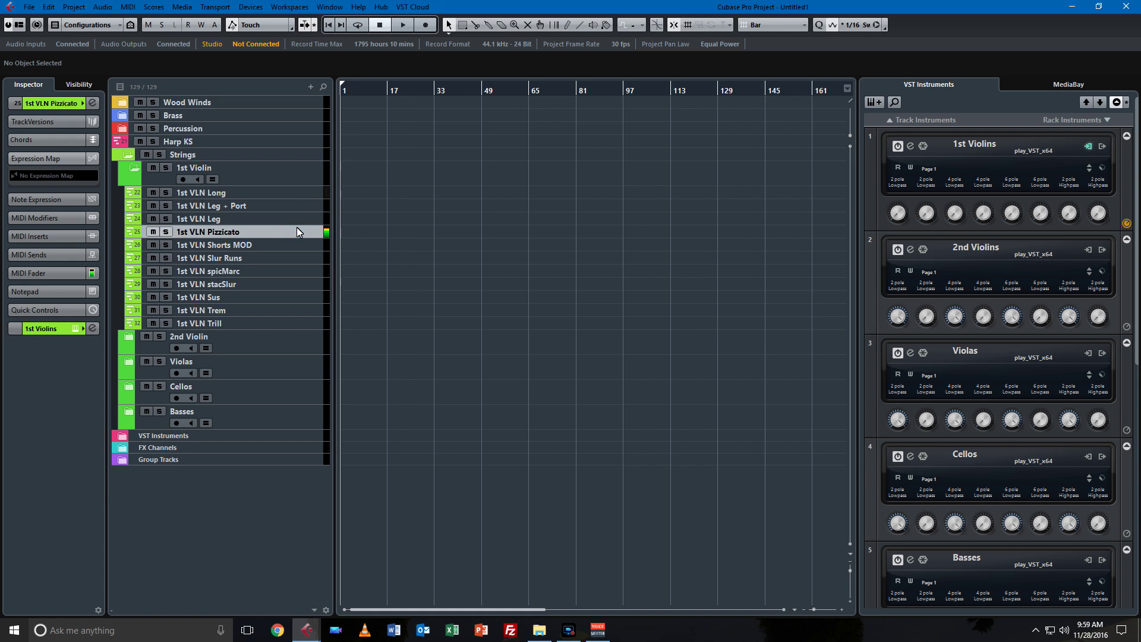
click(287, 292)
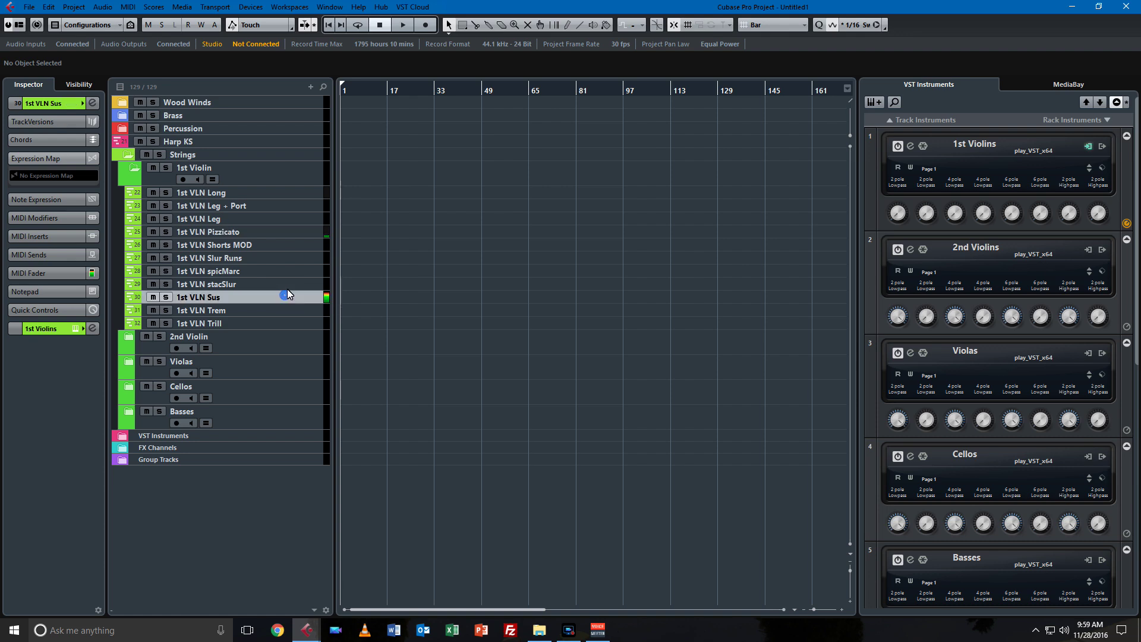
click(290, 285)
click(272, 310)
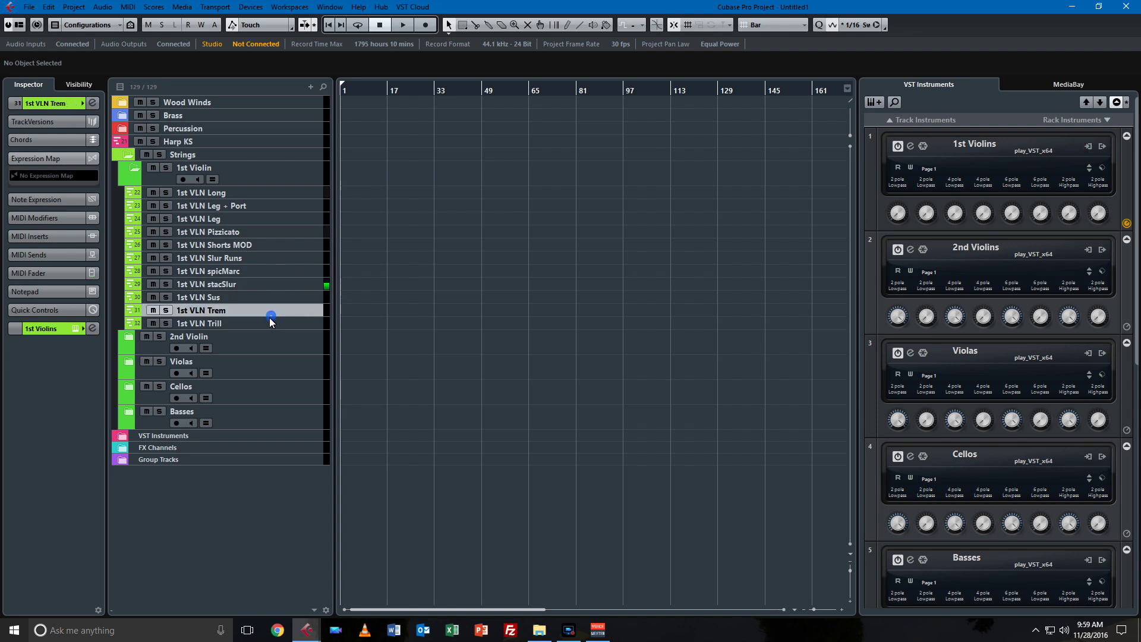
click(273, 323)
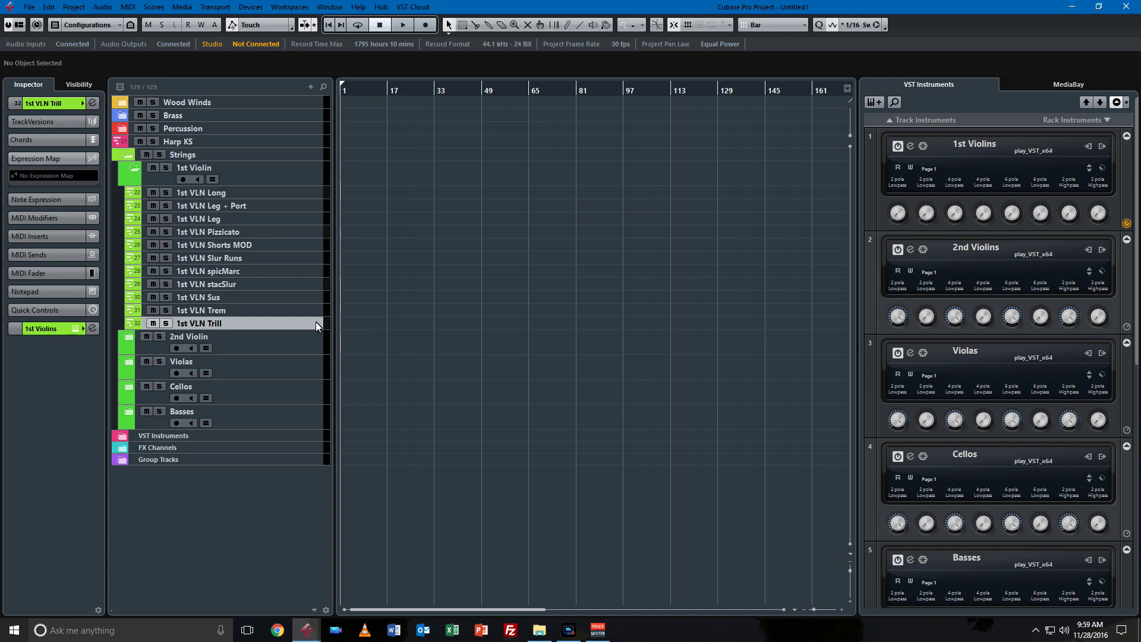
click(129, 154)
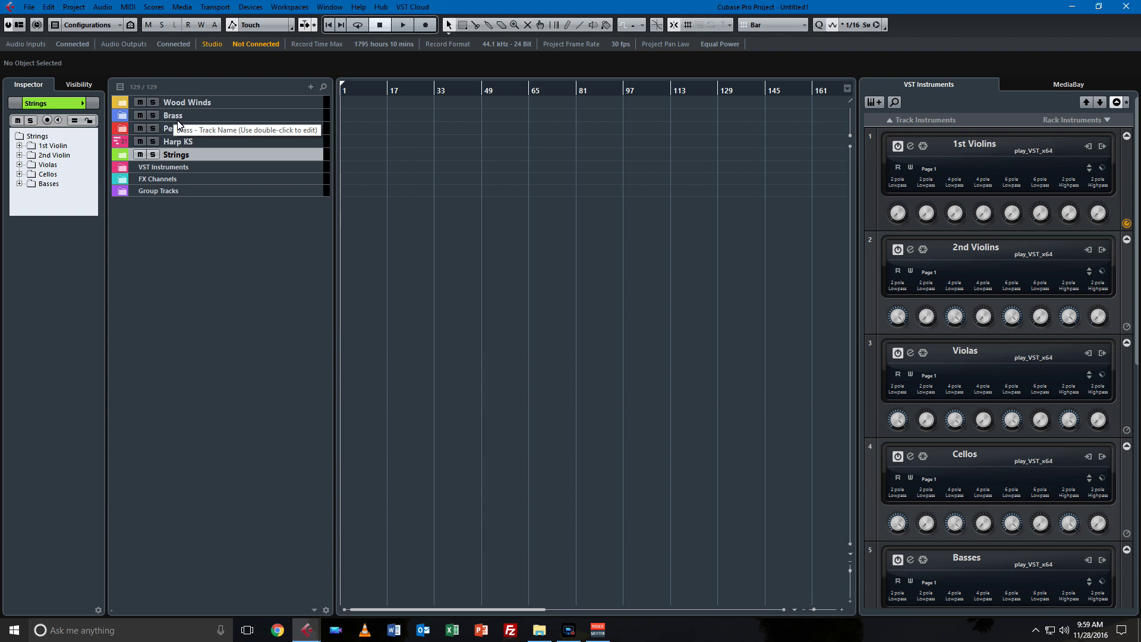
- Insert a Compressor (threshold -20.0, ratio 2.00) in the Cellos channel's first insert slot in the MixConsole
key(F3)
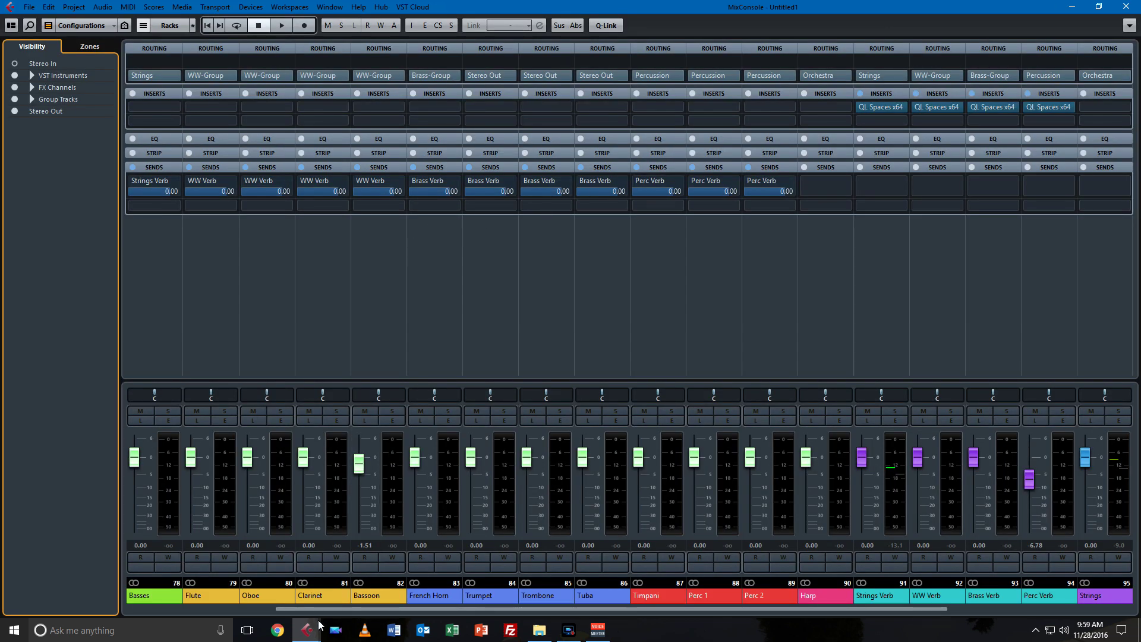
drag(331, 609, 181, 609)
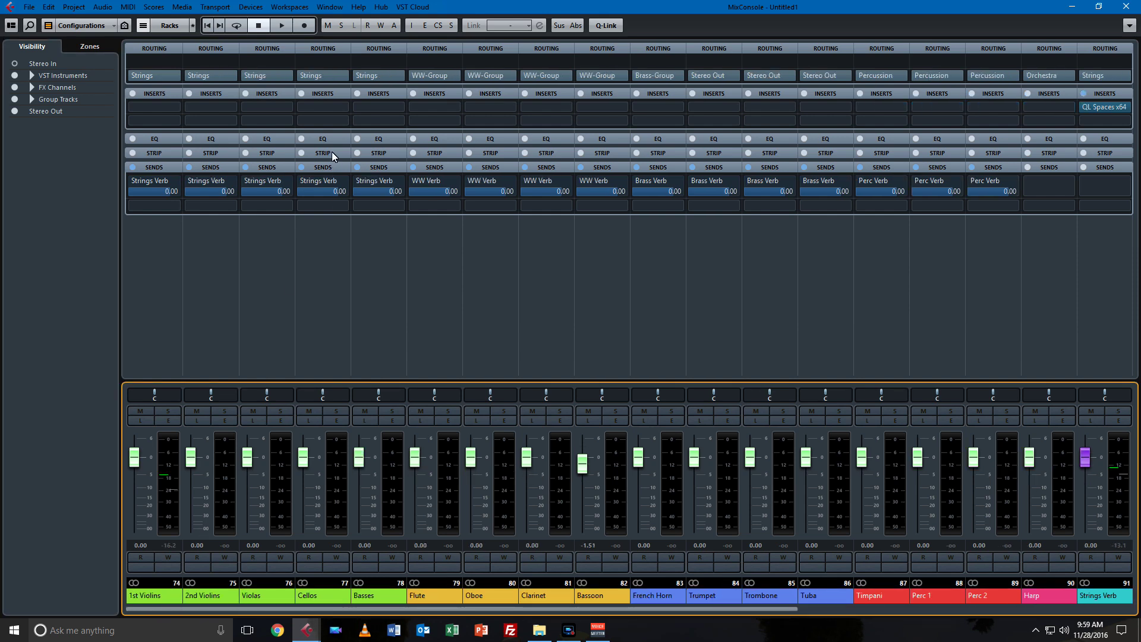
click(338, 107)
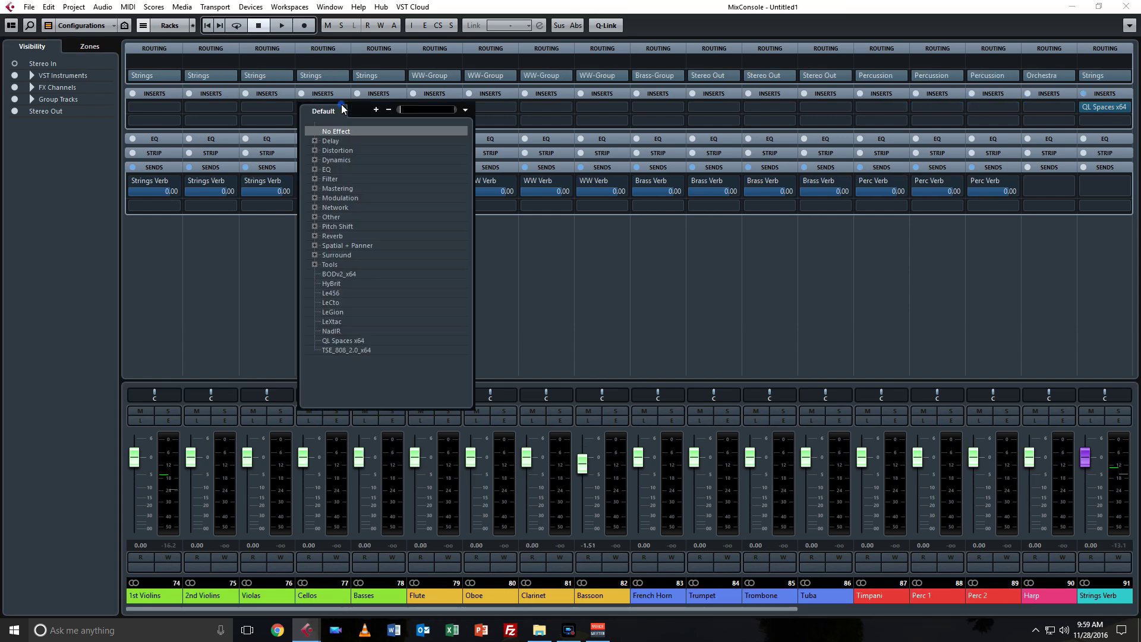
click(337, 159)
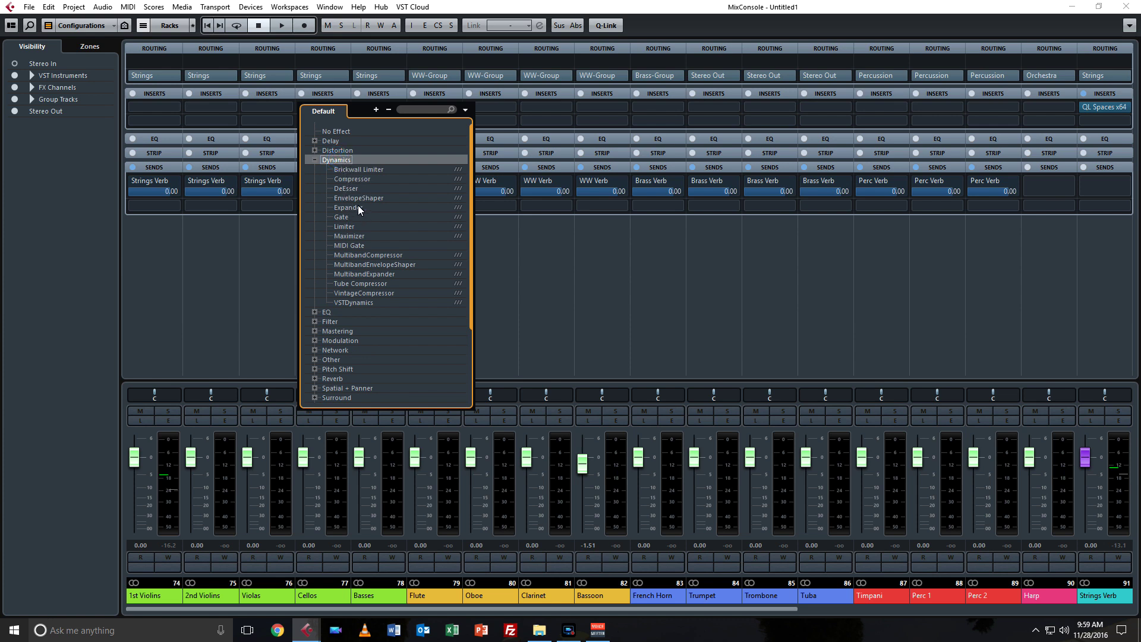
click(359, 179)
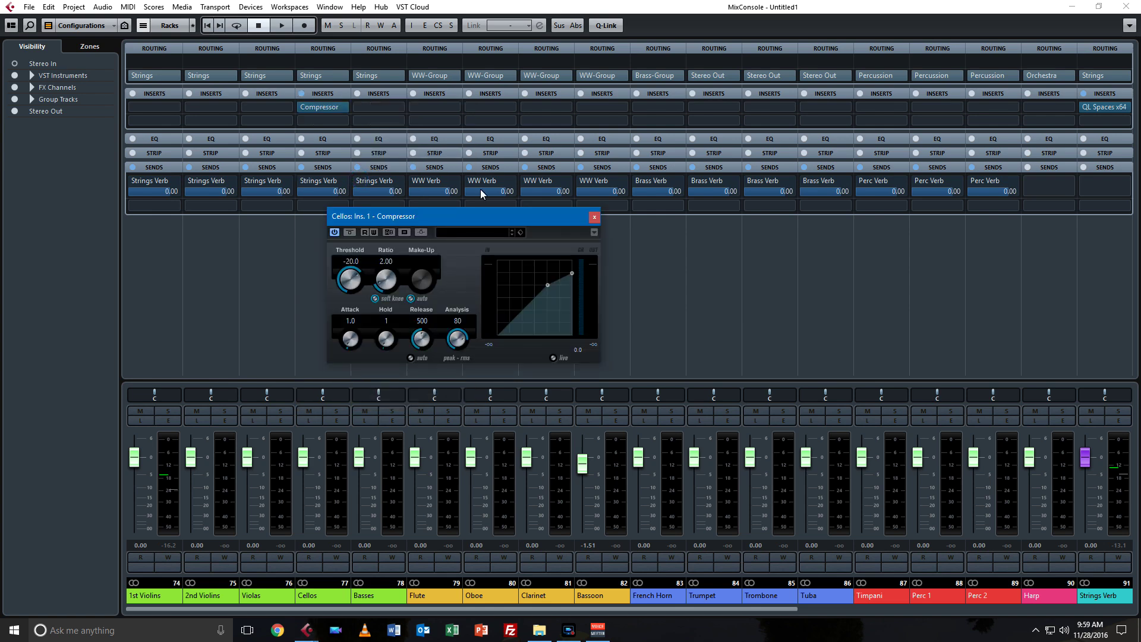
click(824, 336)
click(591, 218)
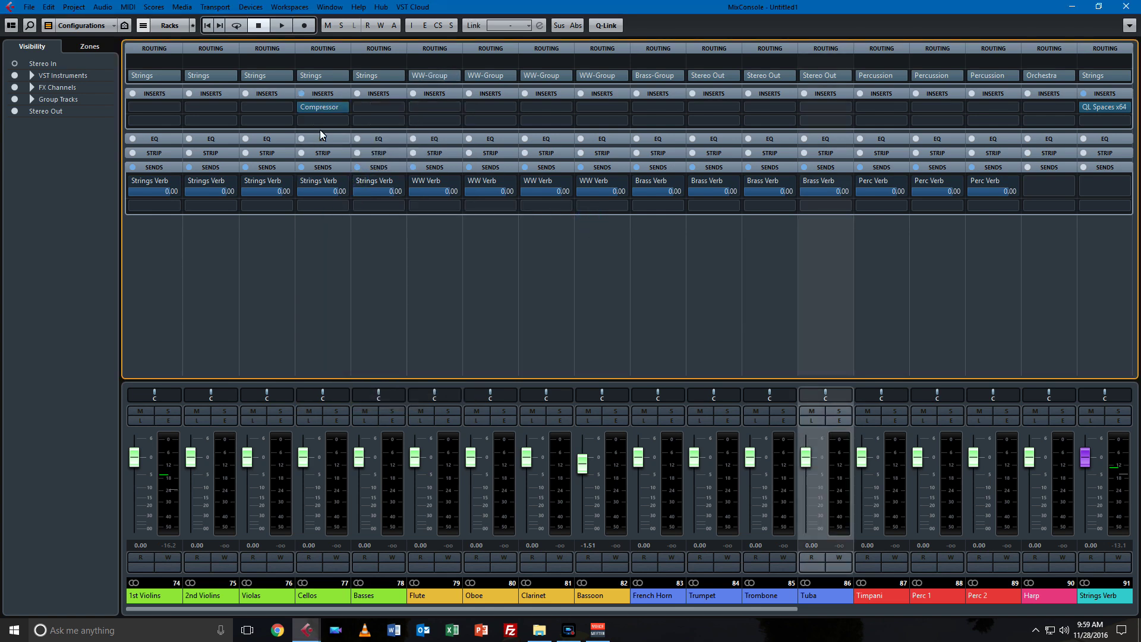
click(332, 108)
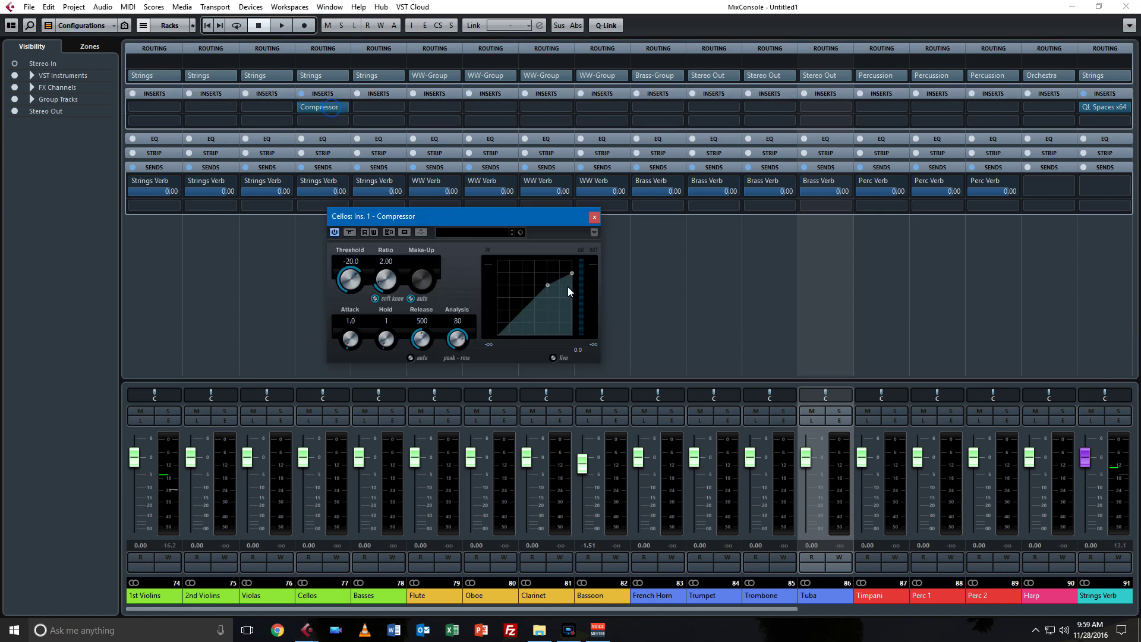
- Enable the Cellos compressor's side-chain, feed it from an active Timpani send, and close the MixConsole
click(421, 232)
click(593, 217)
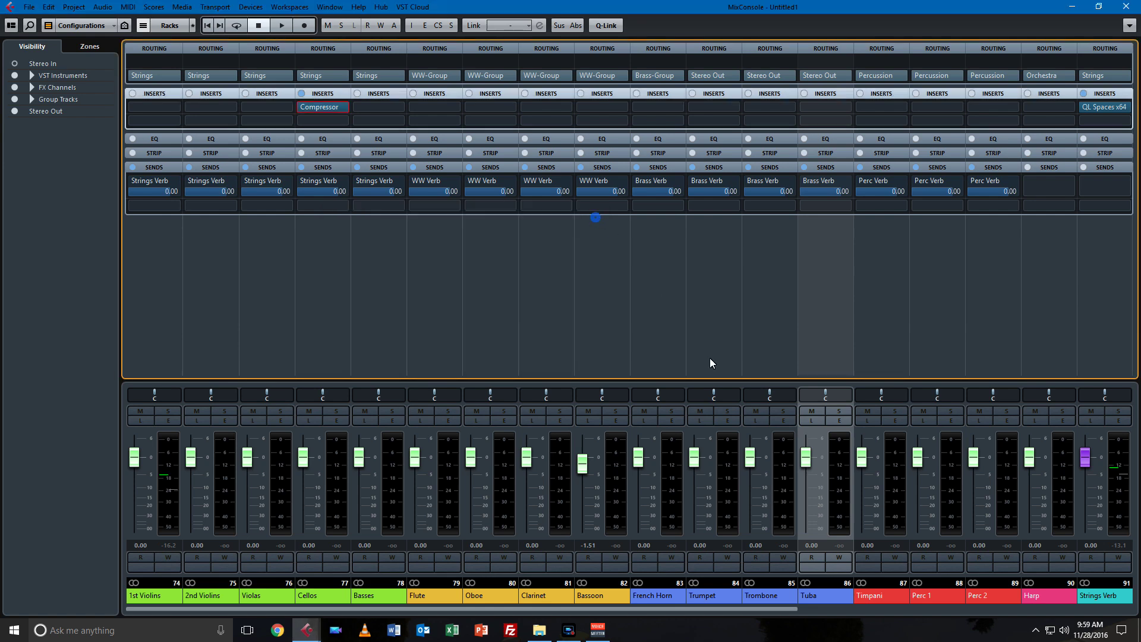
click(901, 204)
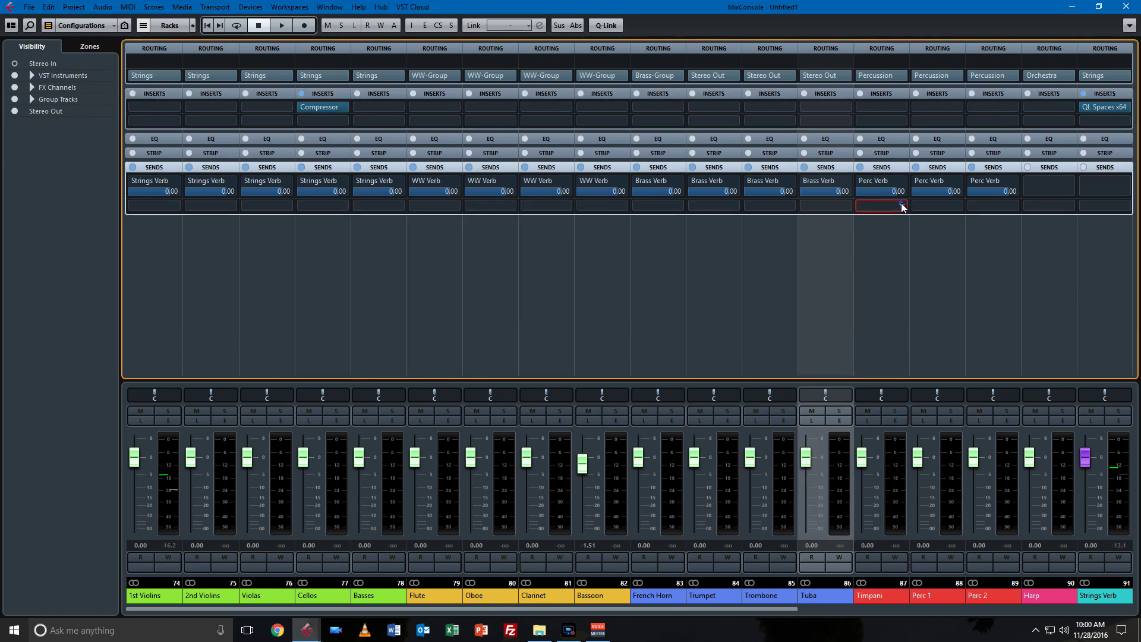
click(935, 390)
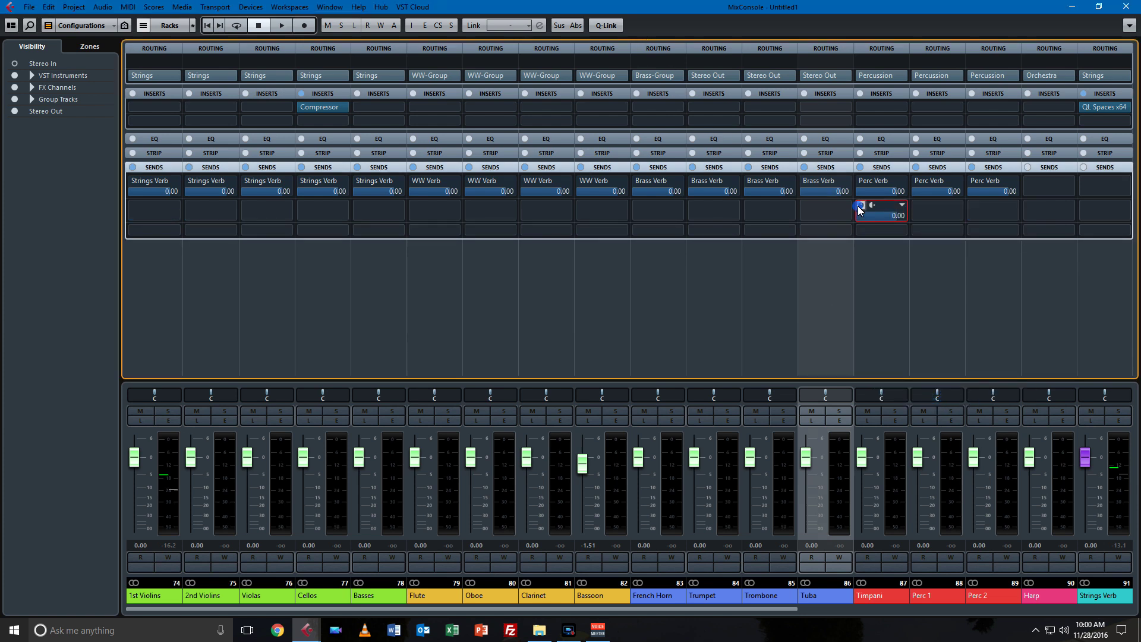
click(857, 205)
click(1129, 7)
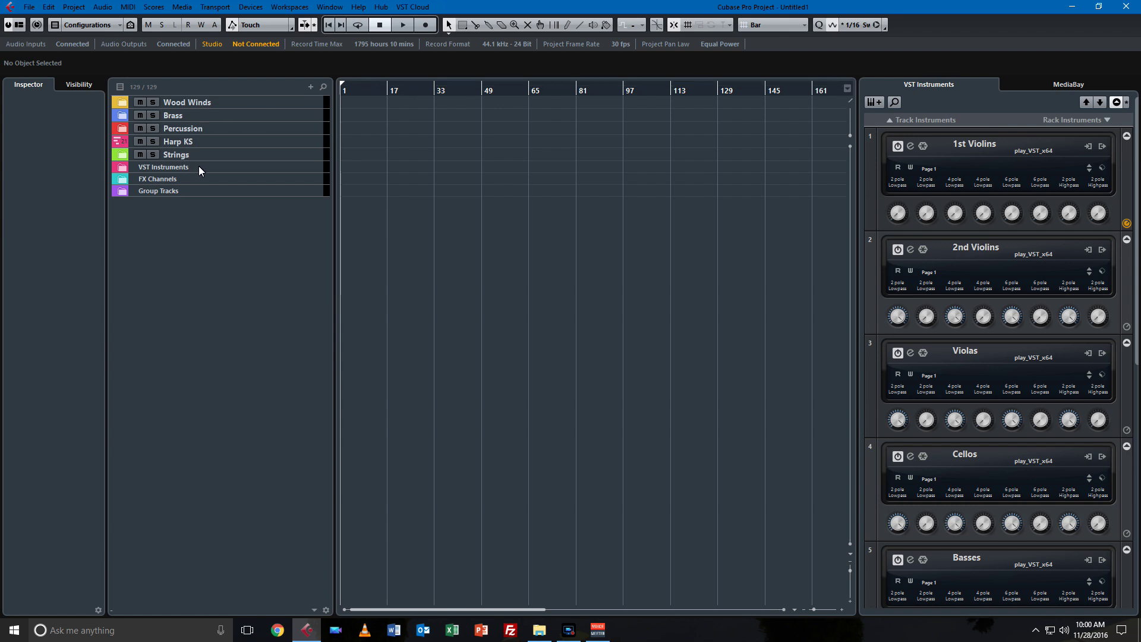
right_click(203, 221)
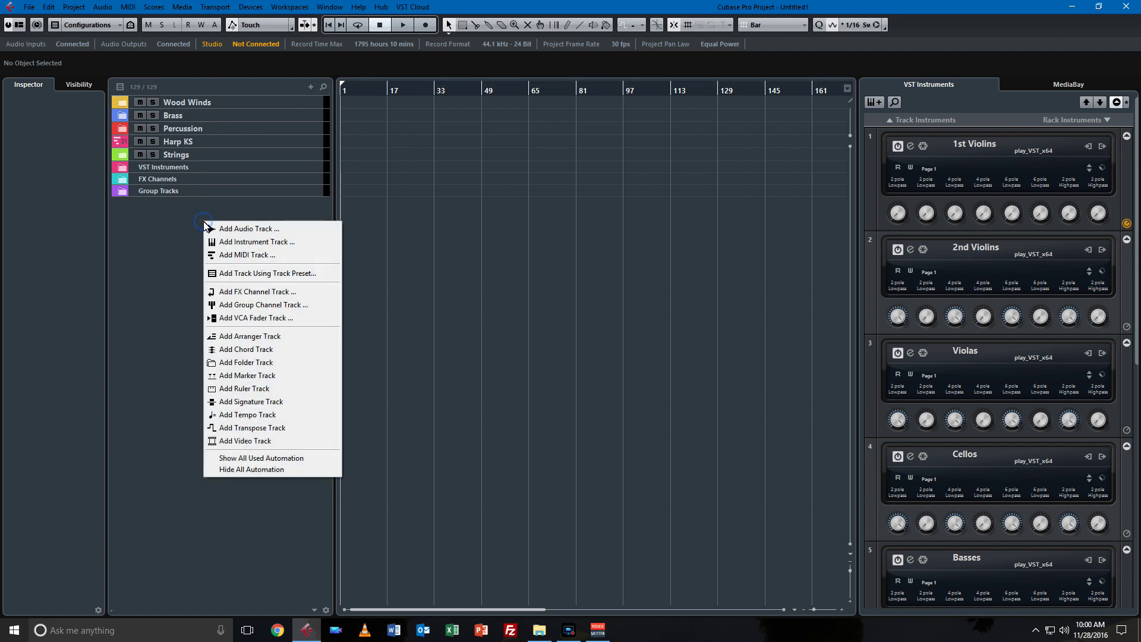
click(215, 242)
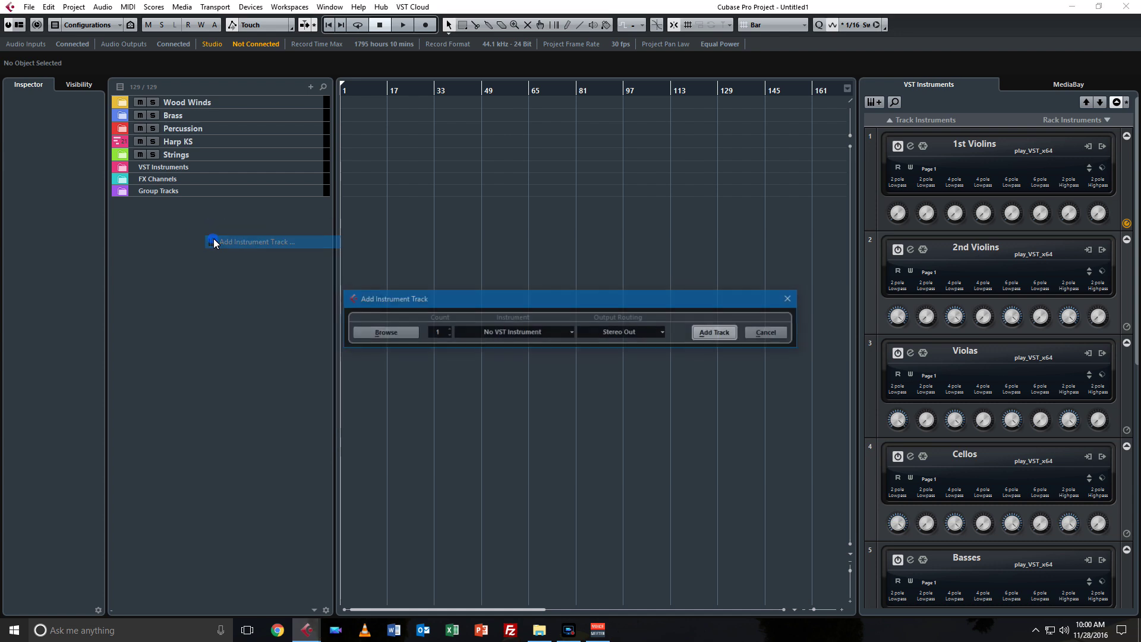
click(537, 335)
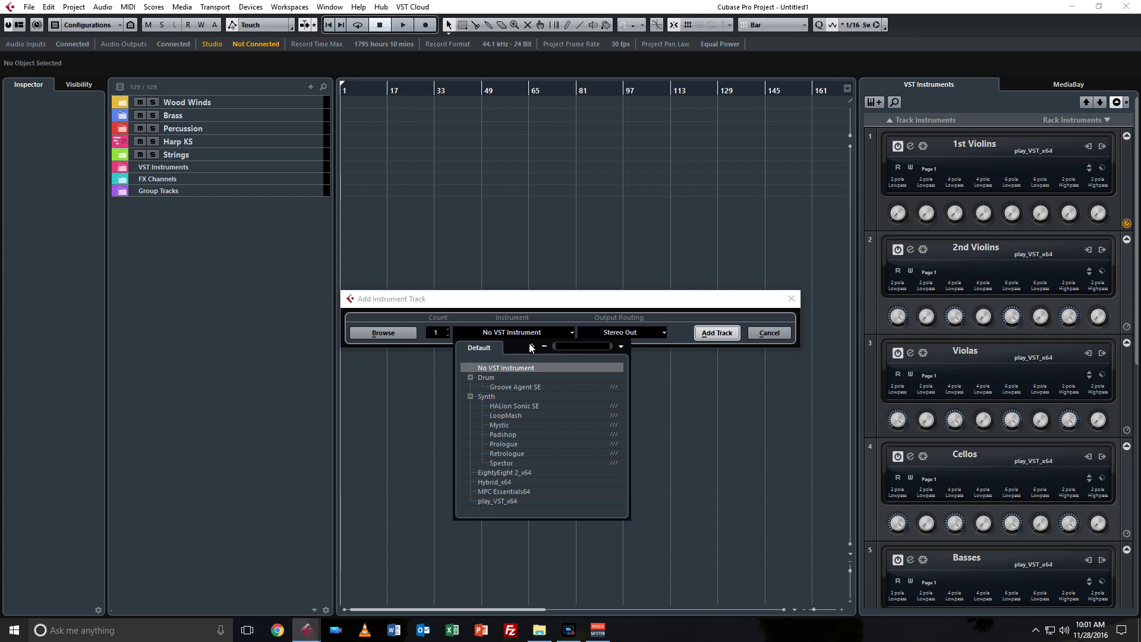
click(557, 306)
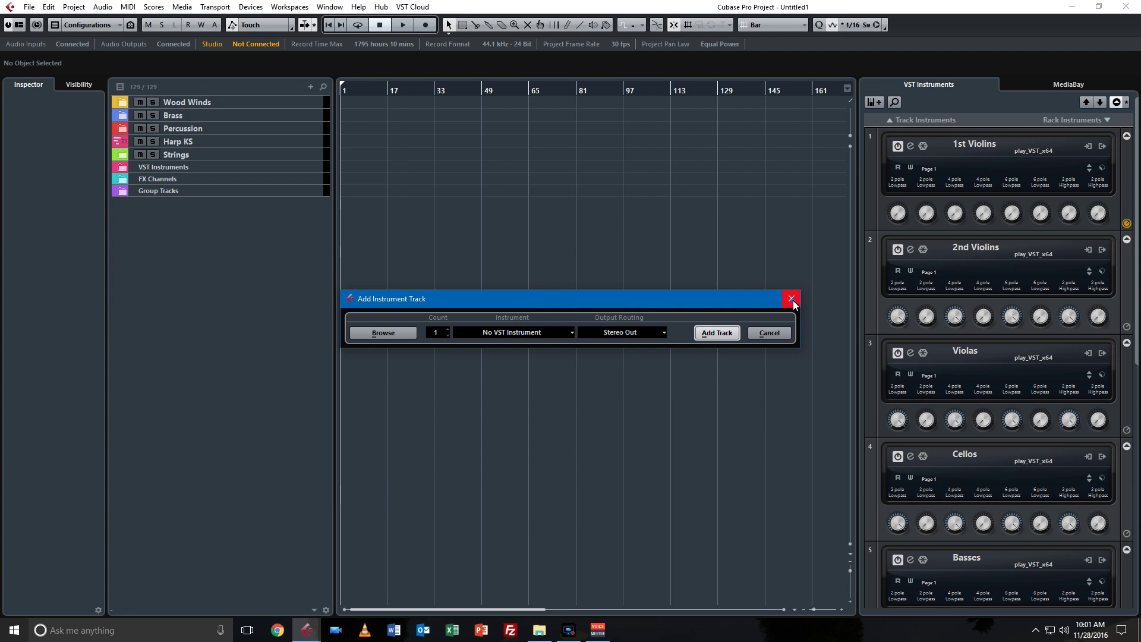
click(792, 299)
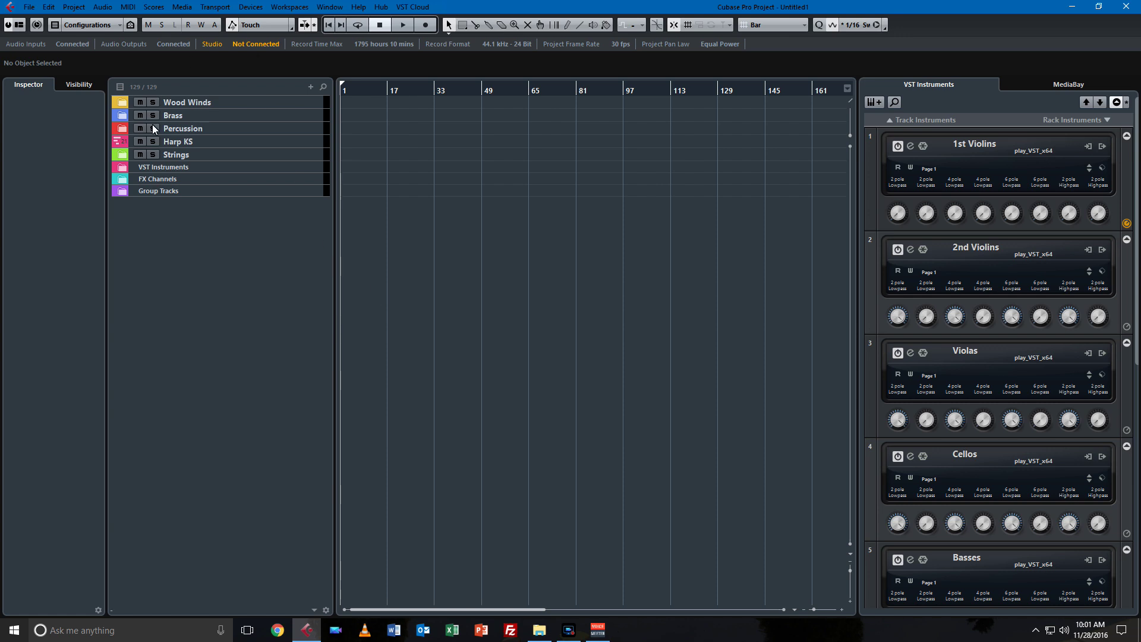
- Expand the Percussion and Brass folders and select the French Horn KS track
click(122, 129)
click(122, 116)
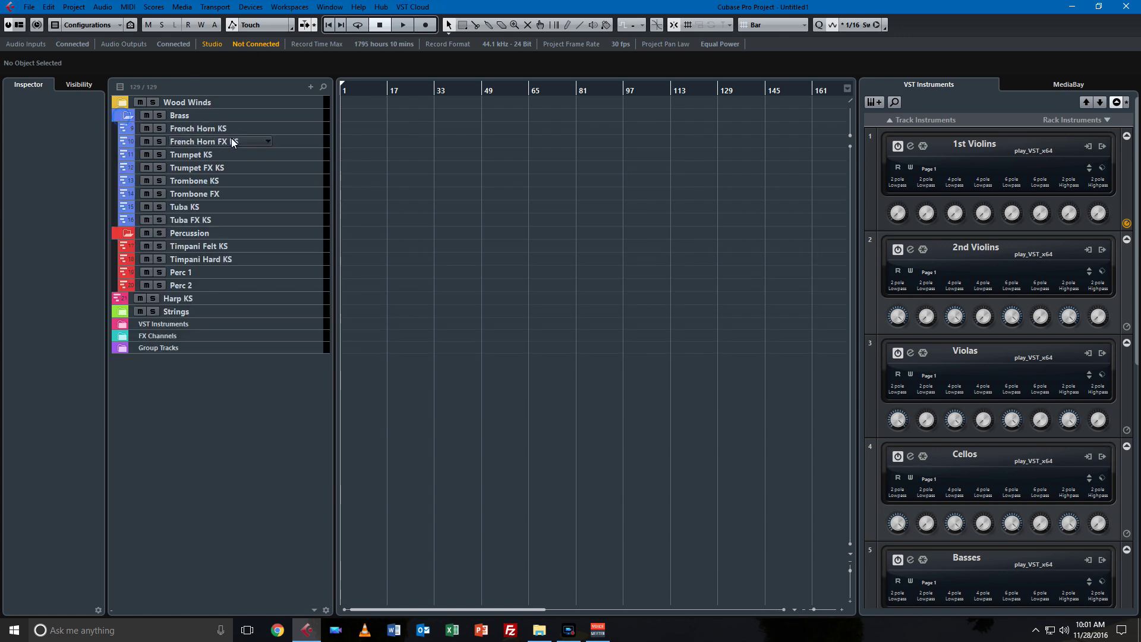
click(307, 129)
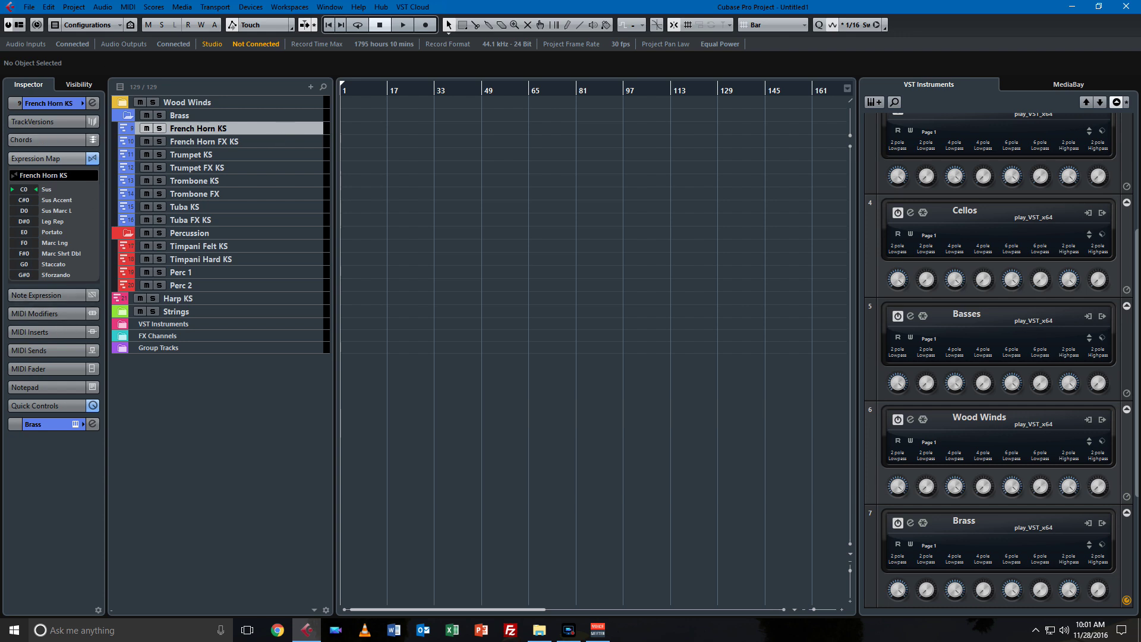
- Load Arpache SX in MIDI insert slot 1 with Direction set to Triller from middle (1x)
click(45, 332)
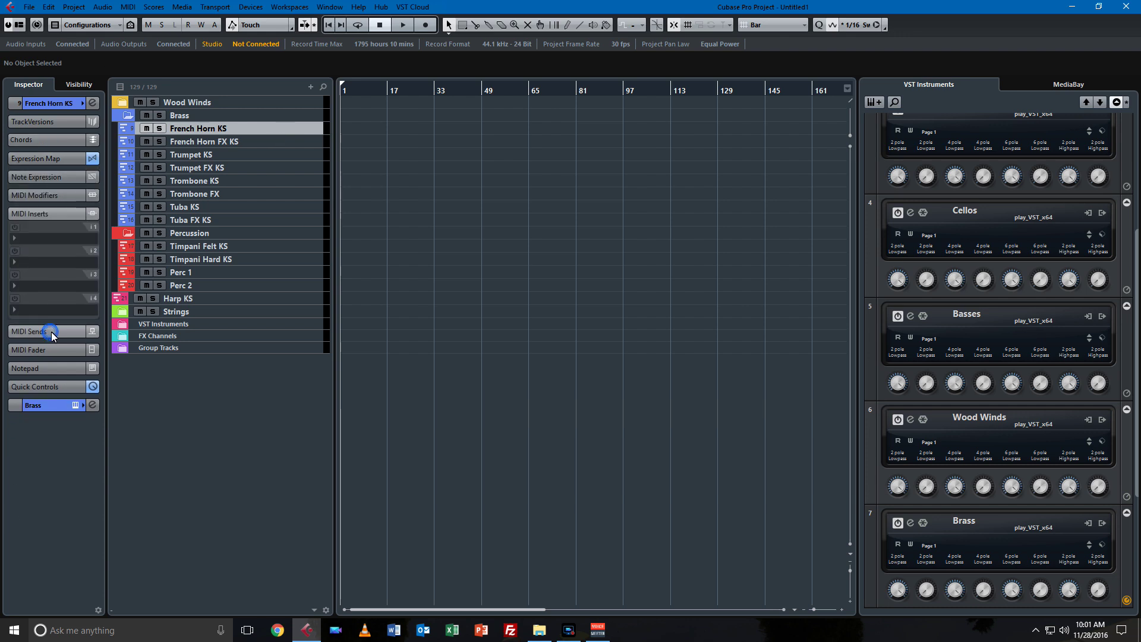
click(18, 238)
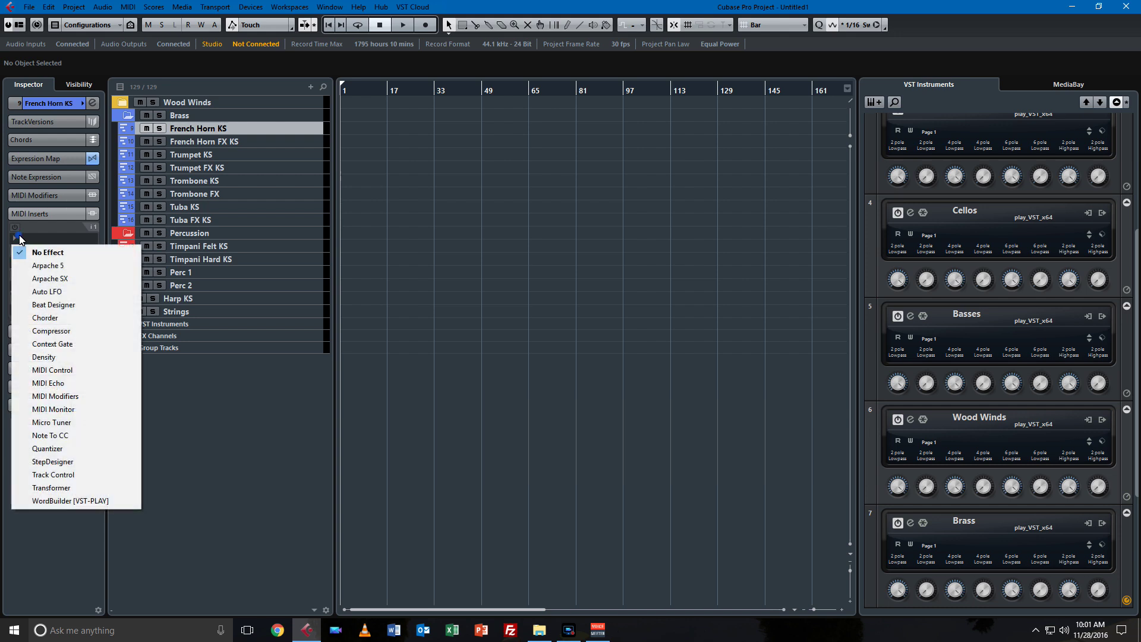
click(51, 279)
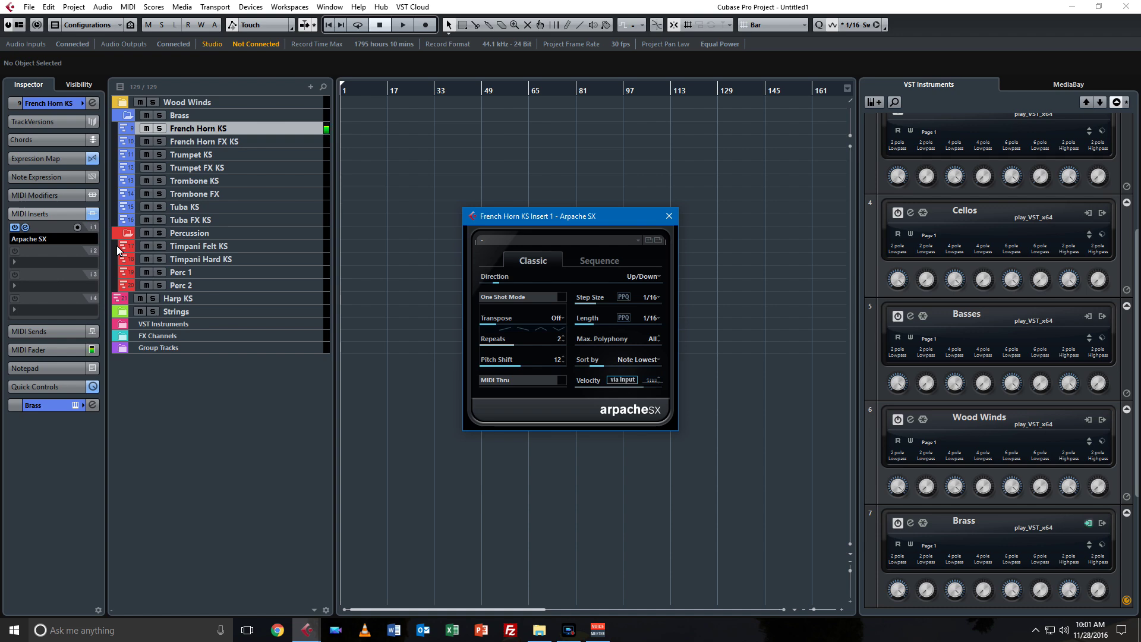
click(661, 276)
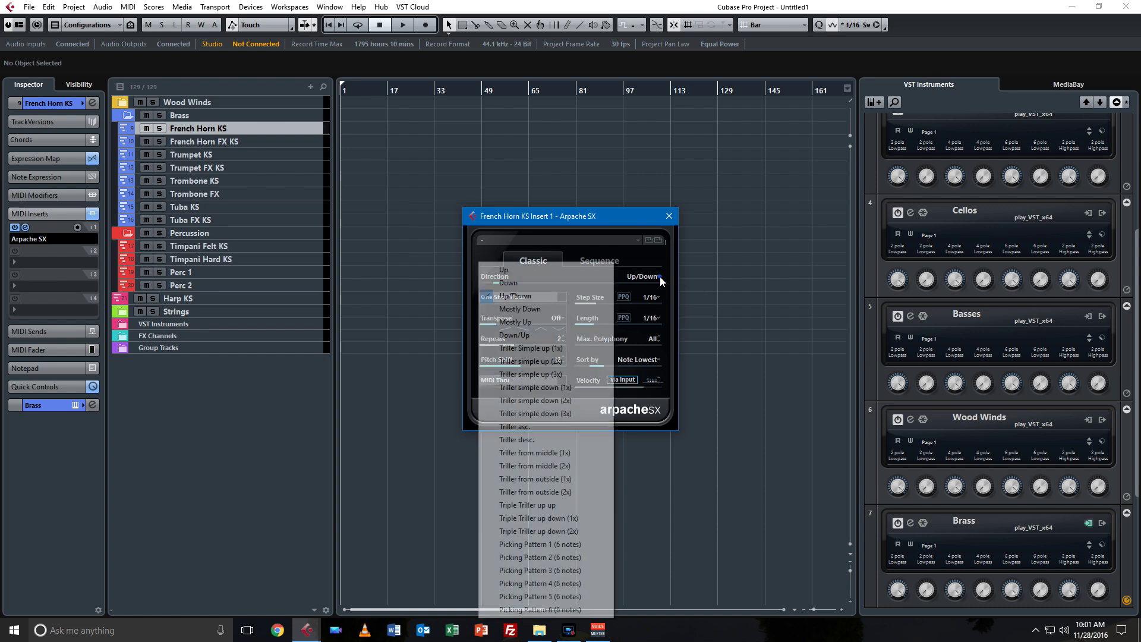
click(552, 458)
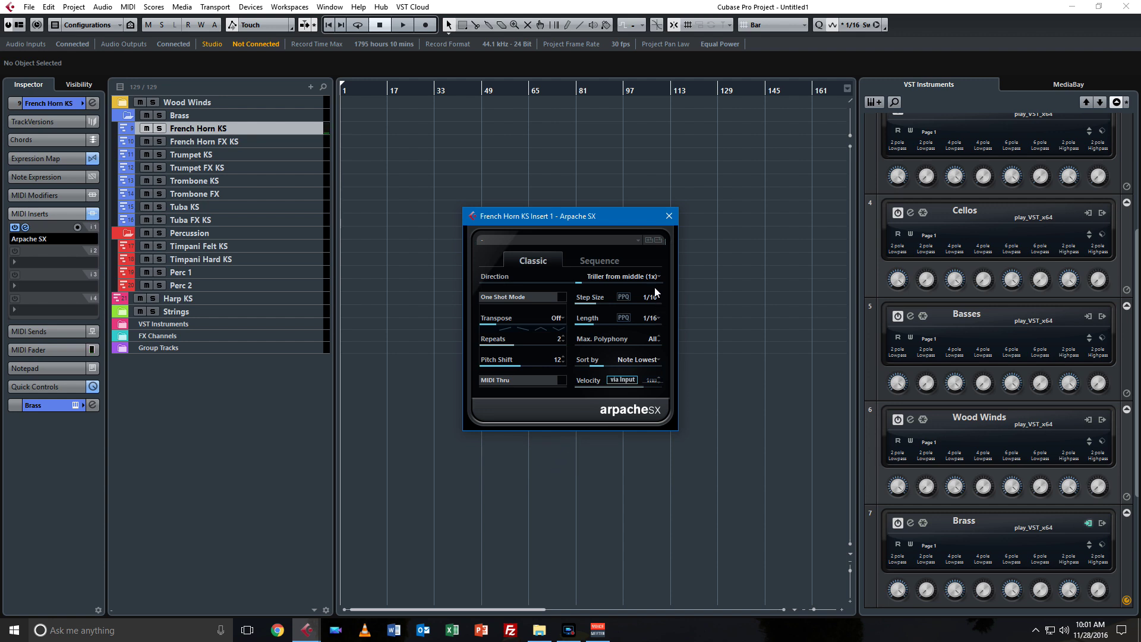